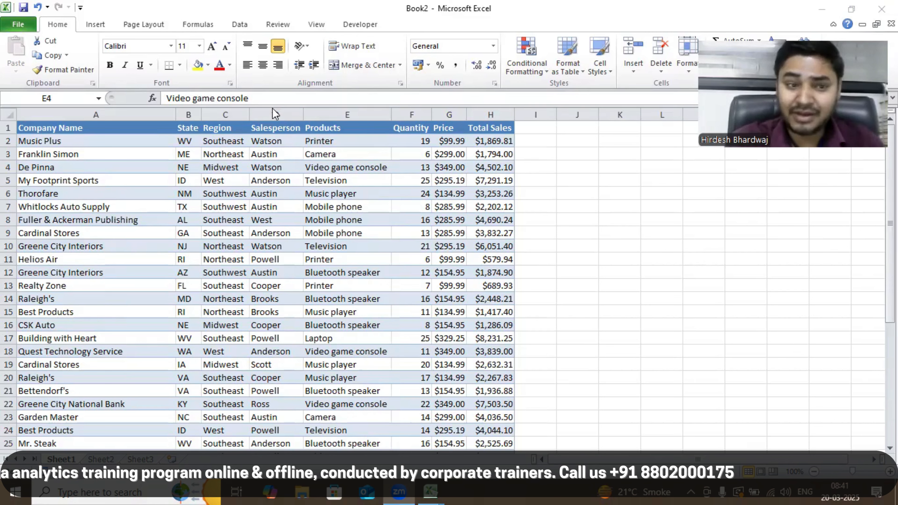
Step: Copy the whole Products column E and paste it into column R, starting at R1
left_click(344, 111)
left_click(345, 111)
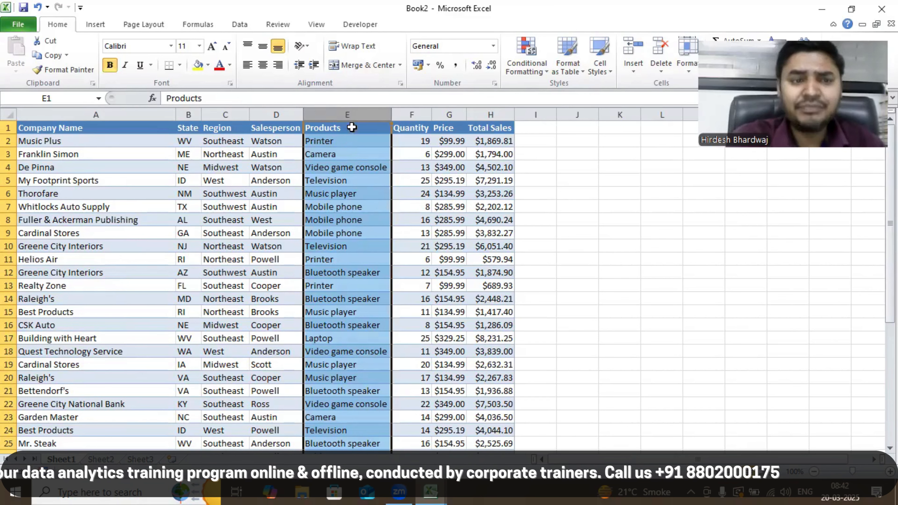
key("ctrl+c")
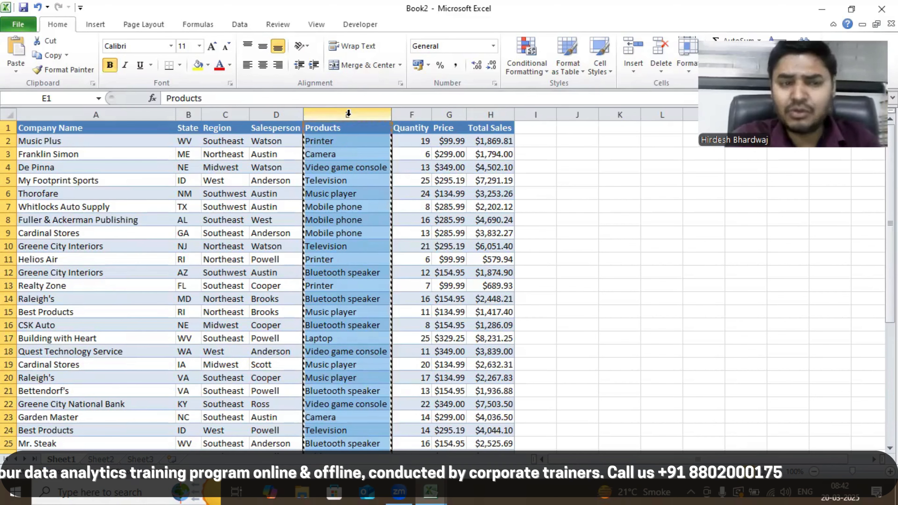
key("Right")
key("Right")
key("Right")
key("Right")
key("Right")
key("Right")
key("Right")
key("Right")
key("Right")
key("Right")
key("Right")
key("Right")
key("Right")
key("Right")
key("Right")
key("Right")
key("Right")
key("Right")
key("Right")
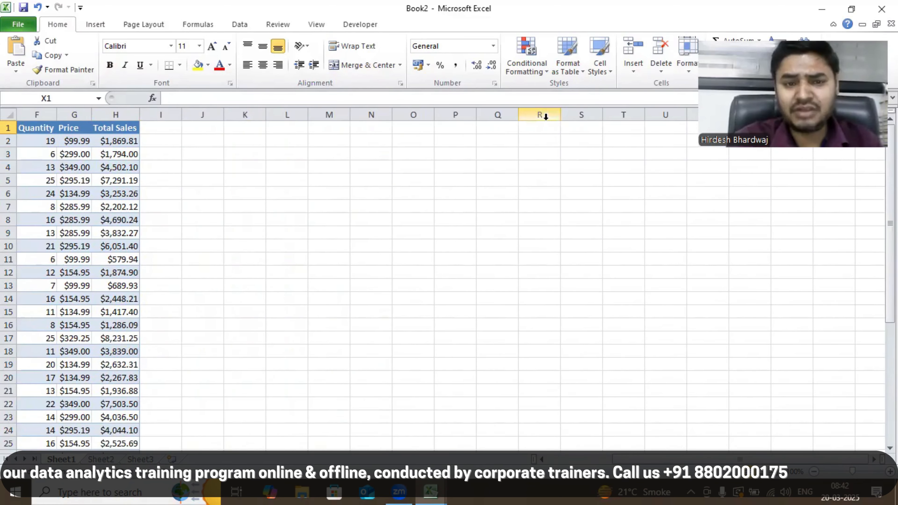
left_click(539, 125)
key("ctrl+v")
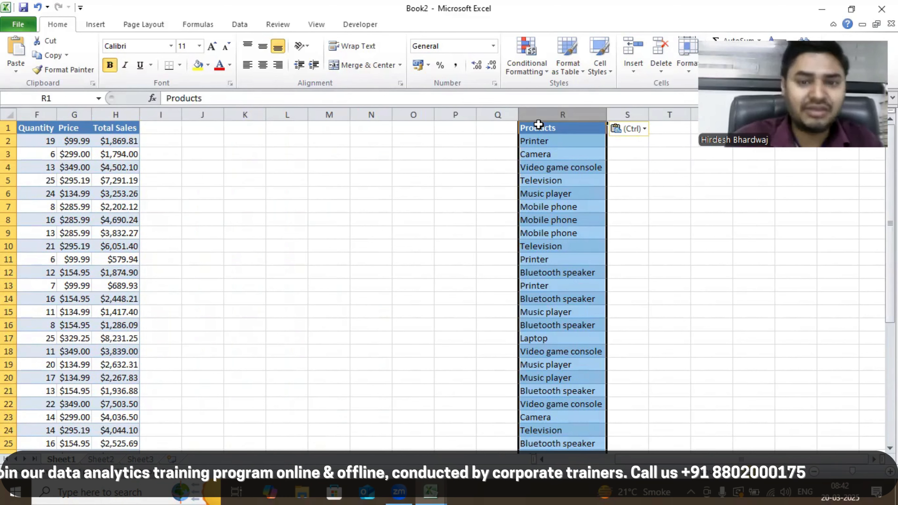
Step: Remove the duplicate values from the copied Products column R, treating the first row as a header
left_click(243, 29)
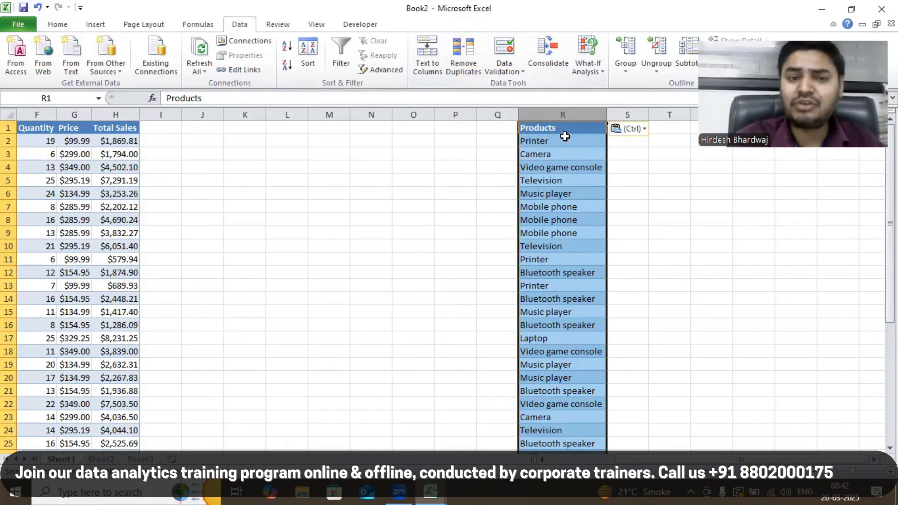
left_click(475, 72)
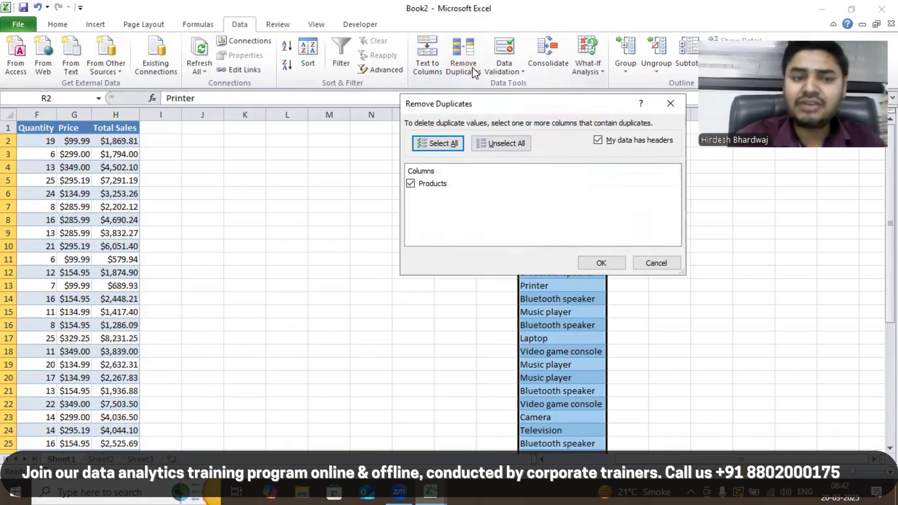
left_click(602, 263)
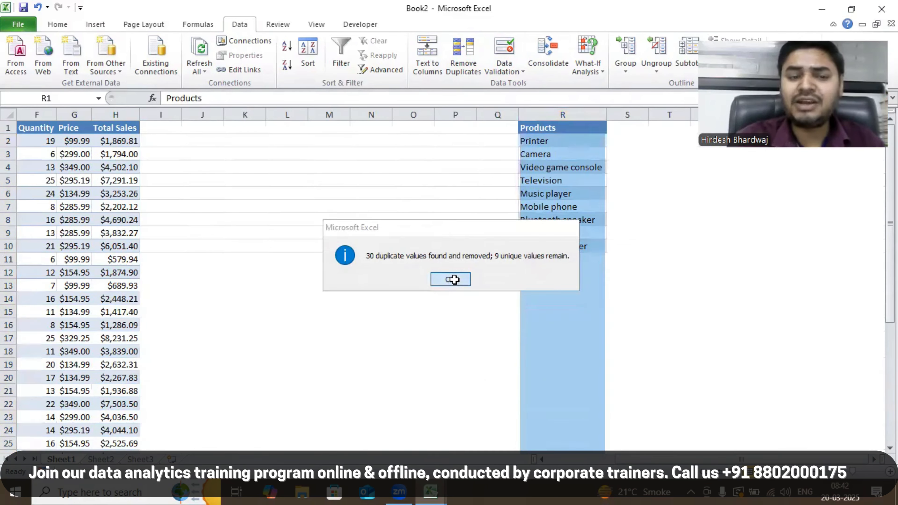
left_click(454, 282)
left_click(552, 246)
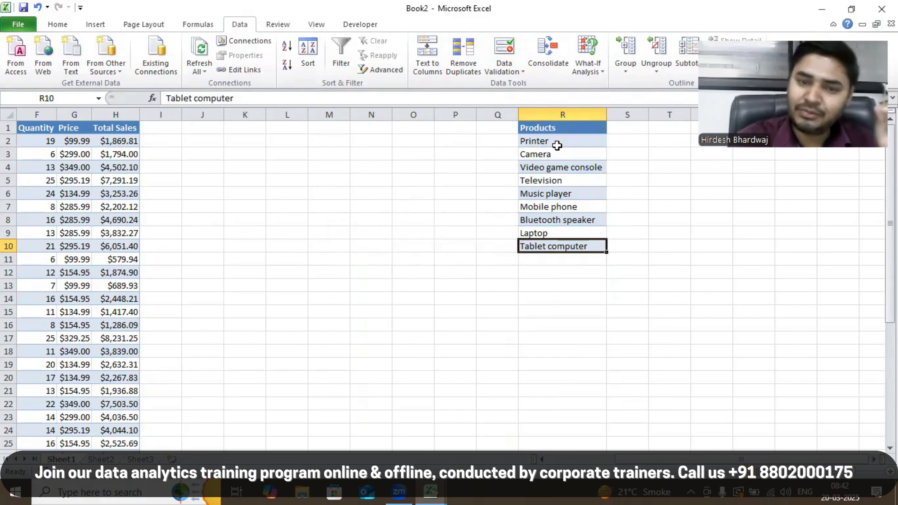
left_click_drag(557, 145, 553, 245)
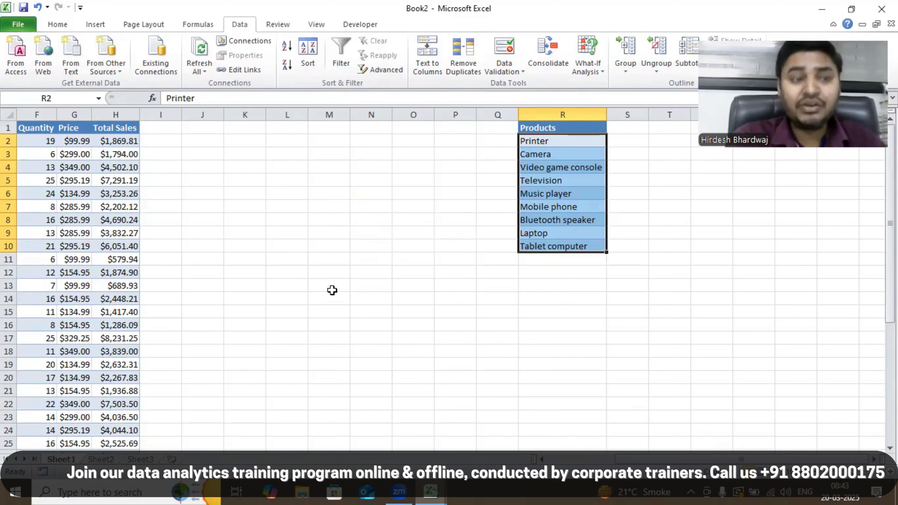
Step: Enter the header "Select Product" in cell I1 and widen column I to fit it
left_click(162, 132)
key("Left")
left_click(162, 132)
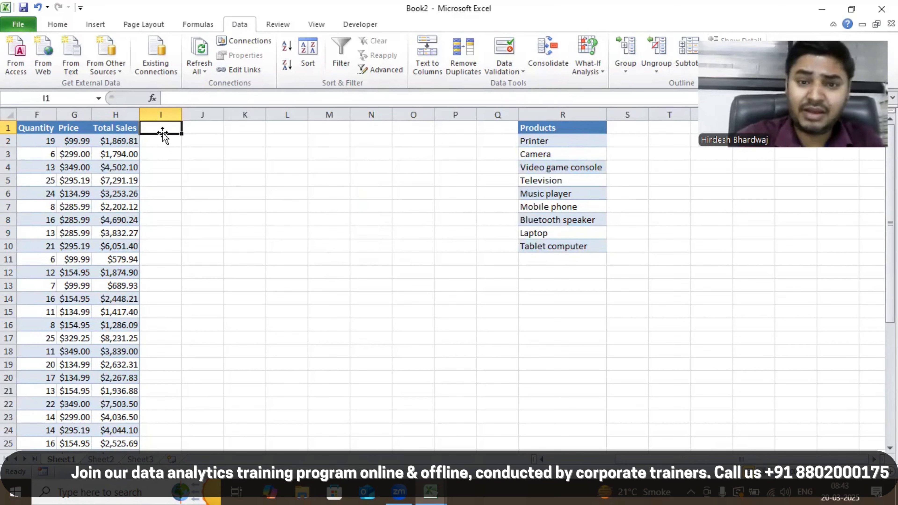
type("Sel")
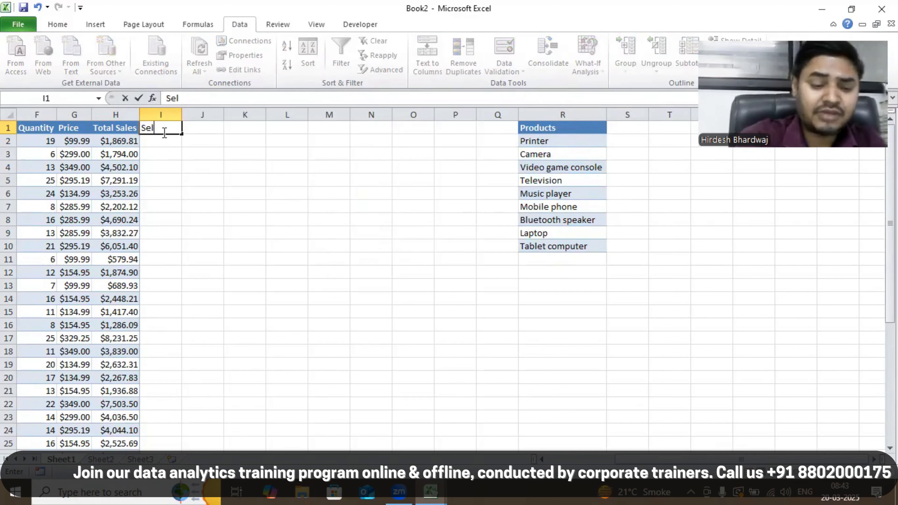
type("ect Product")
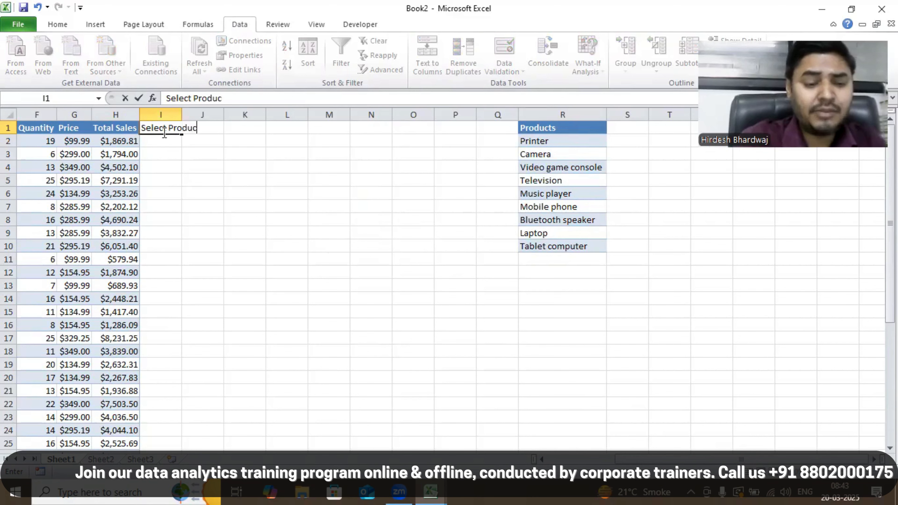
key("Return")
left_click_drag(182, 114, 233, 136)
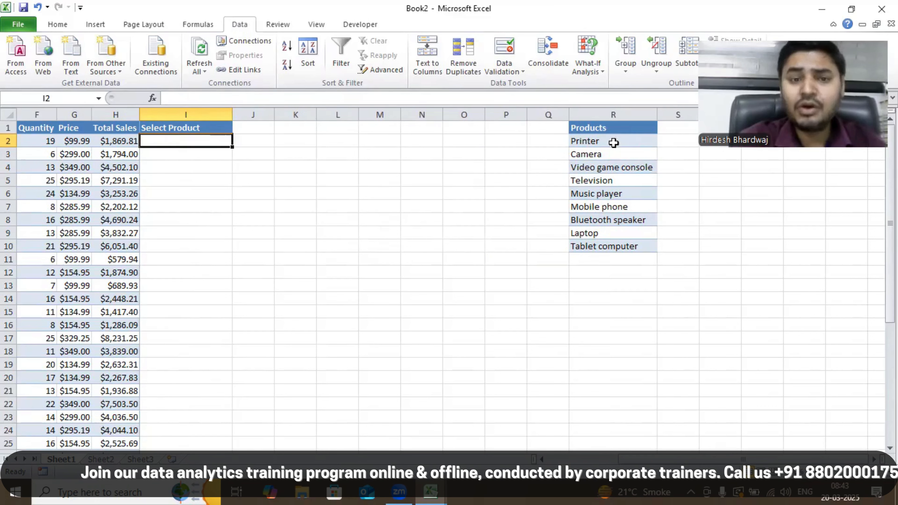
Step: Start a Data Validation rule for cells I2:I25 under Select Product, allowing only List entries
left_click_drag(613, 143, 606, 245)
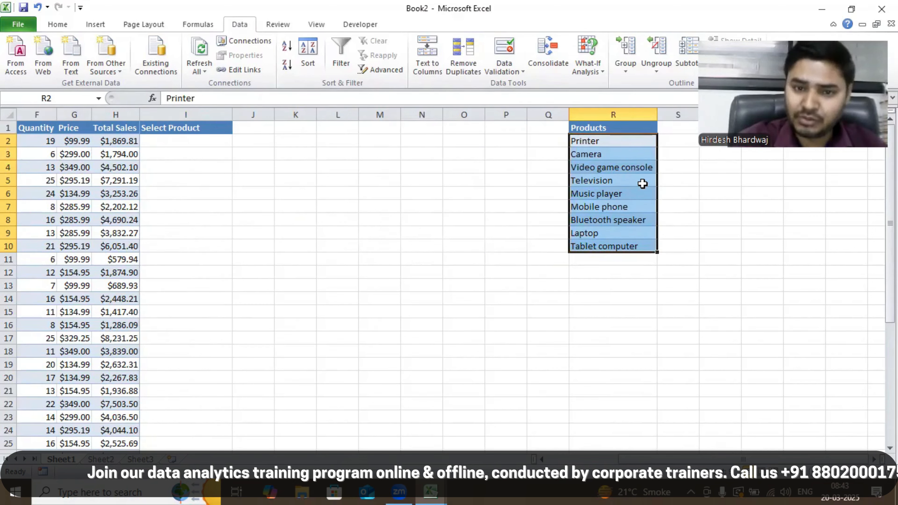
left_click(193, 112)
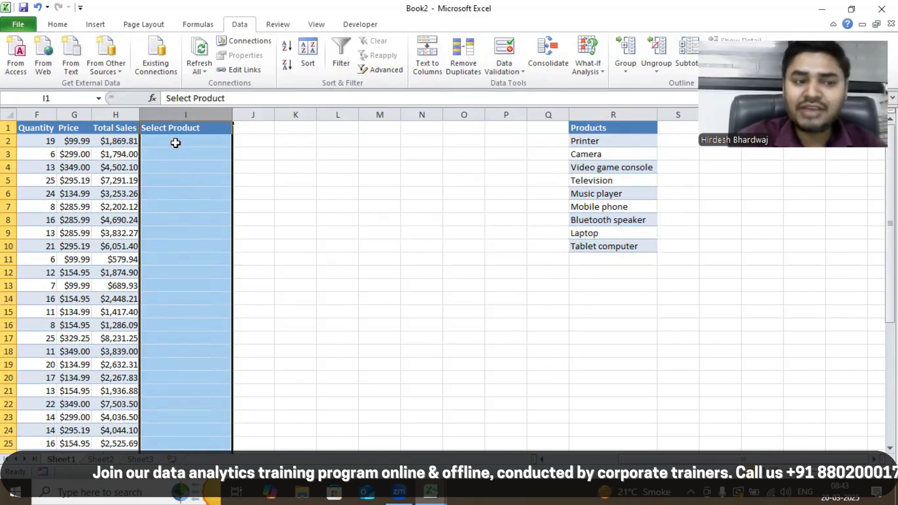
left_click_drag(180, 141, 164, 447)
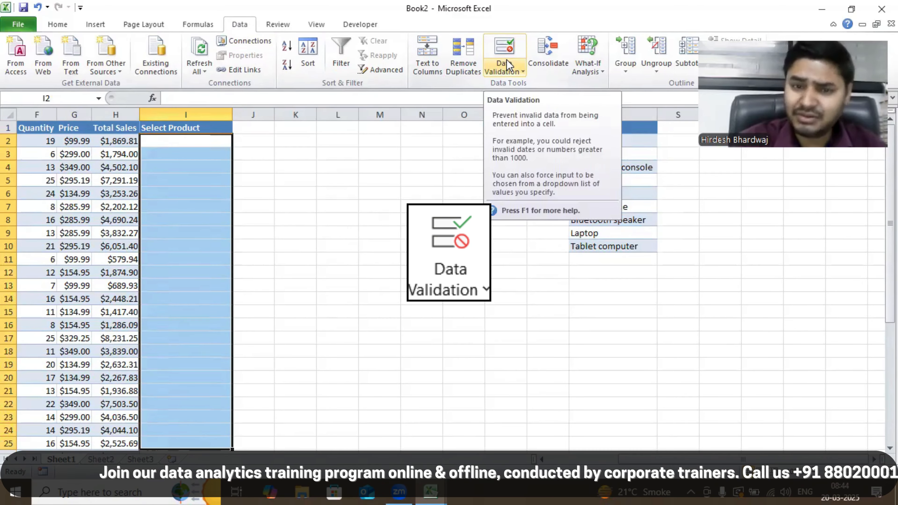
left_click(510, 56)
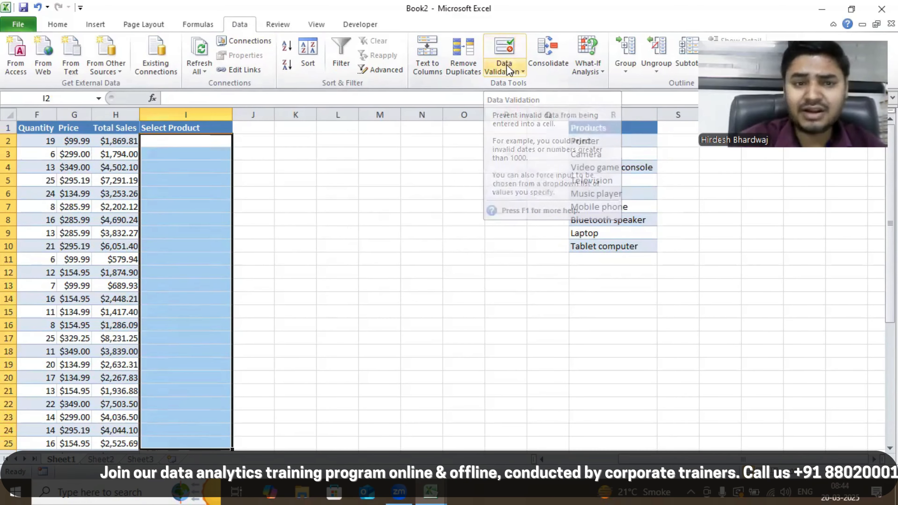
left_click(505, 49)
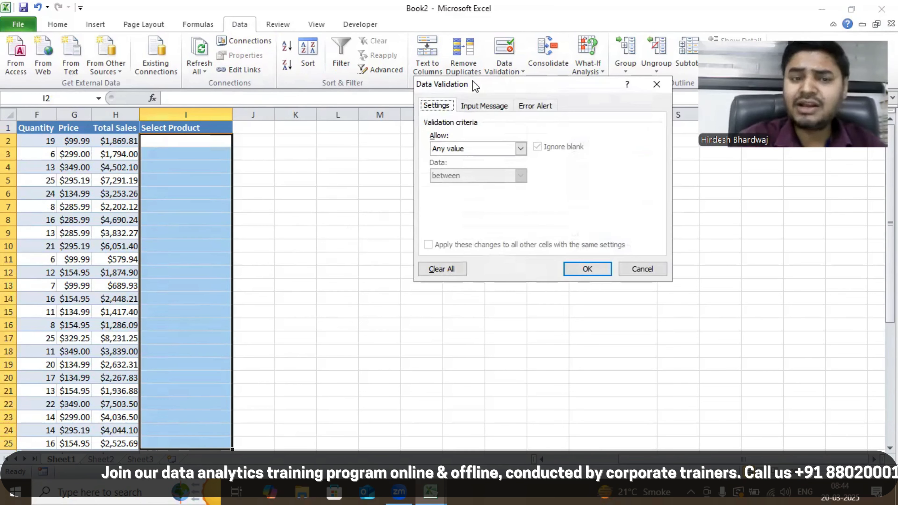
left_click_drag(475, 87, 338, 143)
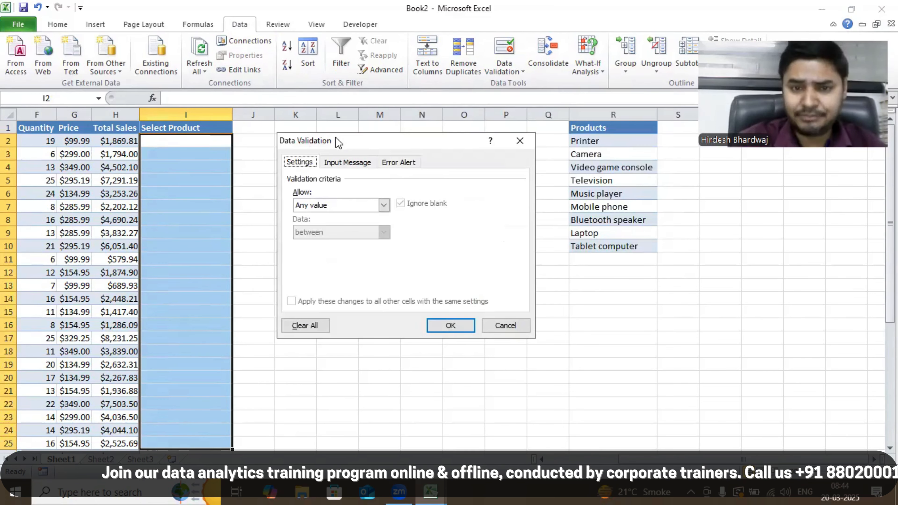
left_click(370, 207)
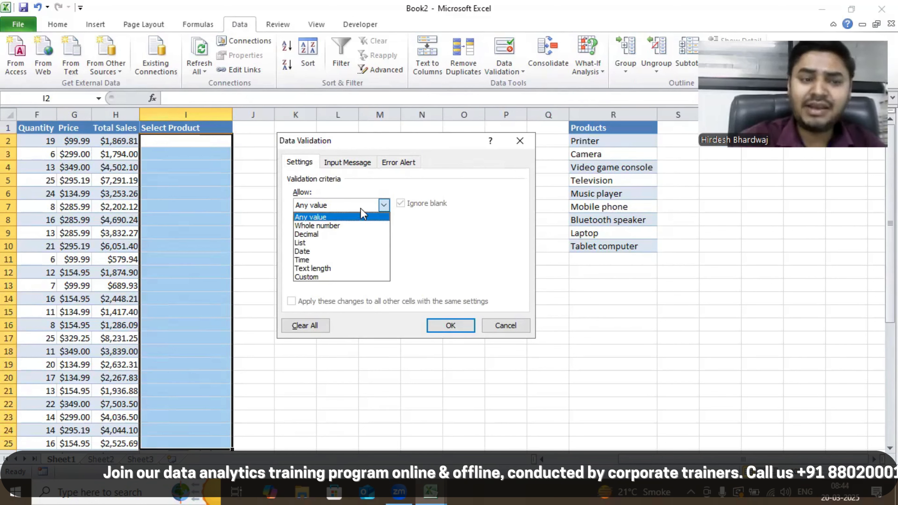
left_click(308, 242)
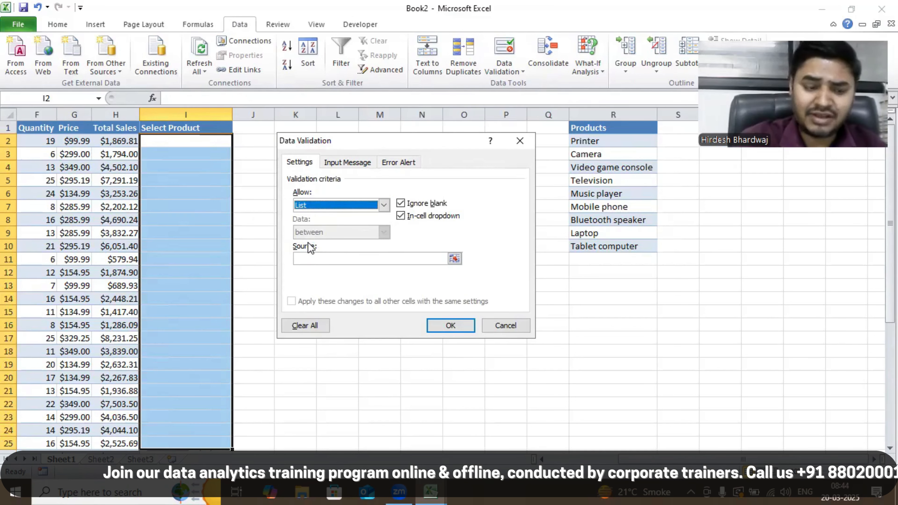
Step: Set the validation list's source to the unique product names in =$R$2:$R$10
key("super+plus")
key("super+plus")
key("super+plus")
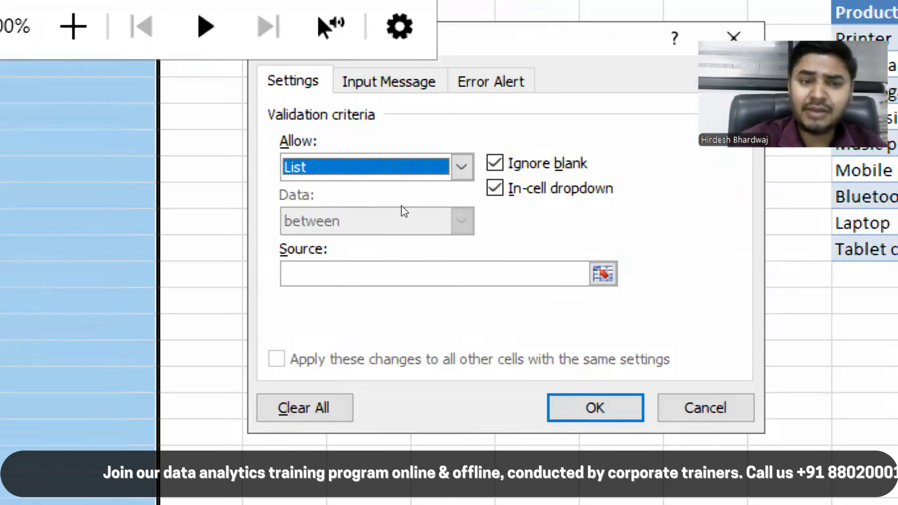
key("alt+Down")
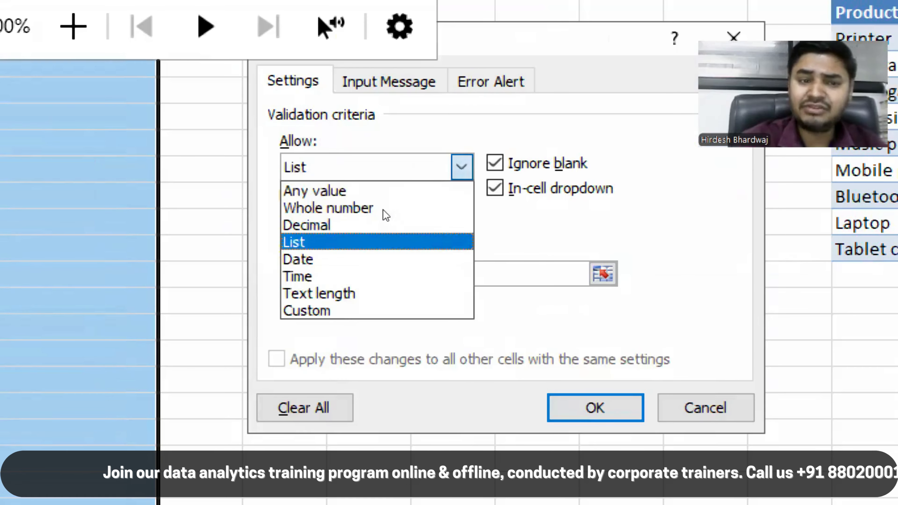
left_click(316, 245)
left_click(325, 258)
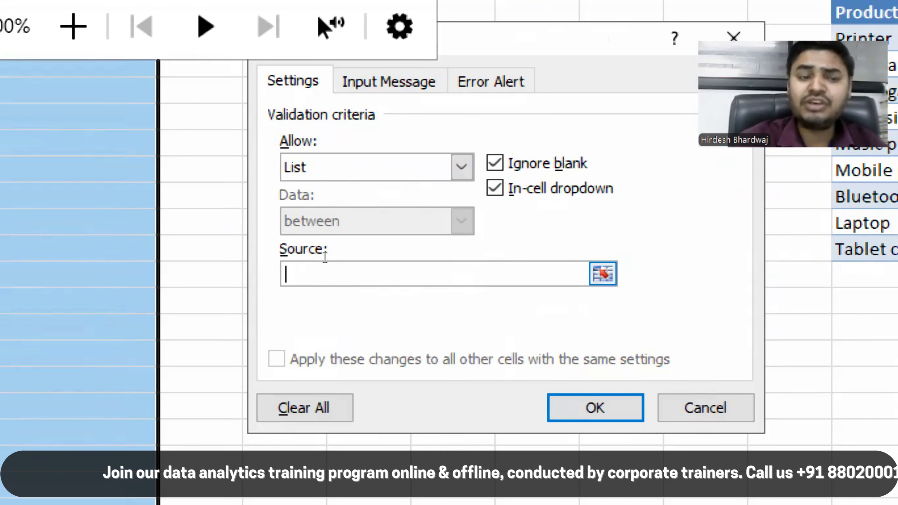
key("super+minus")
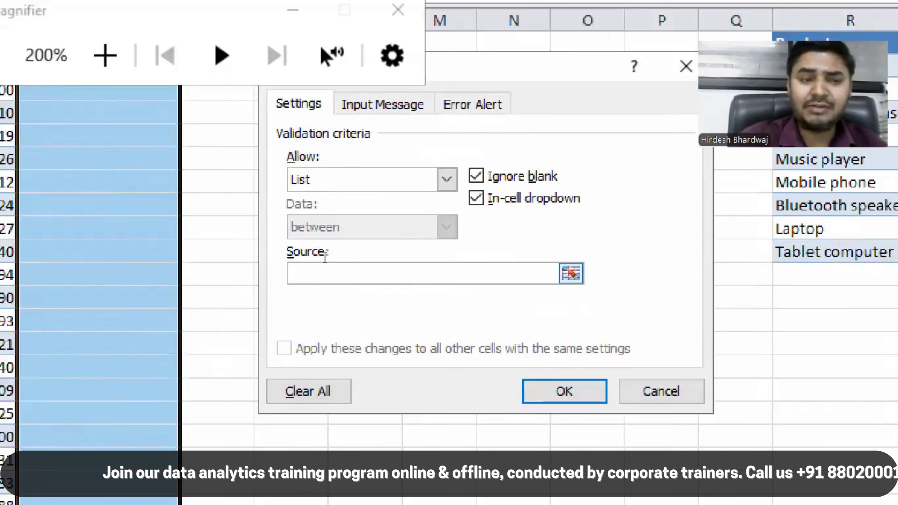
key("super+minus")
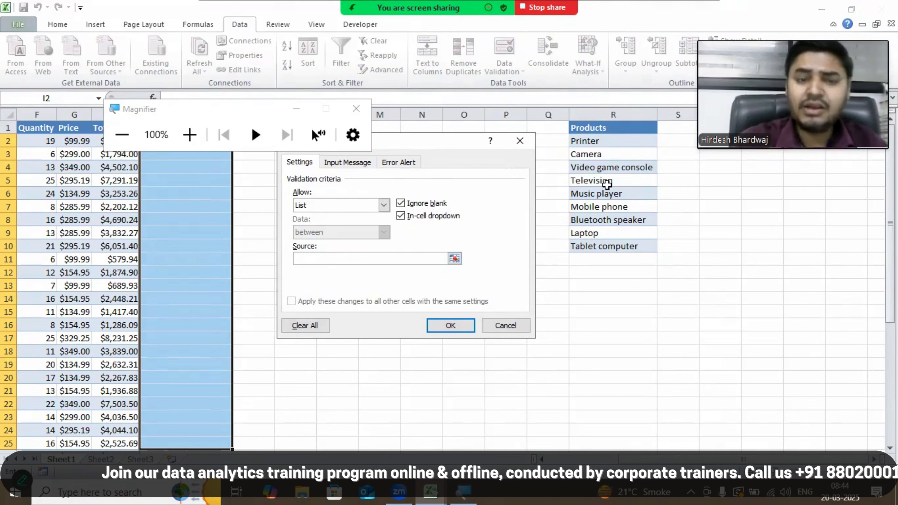
left_click_drag(601, 140, 596, 244)
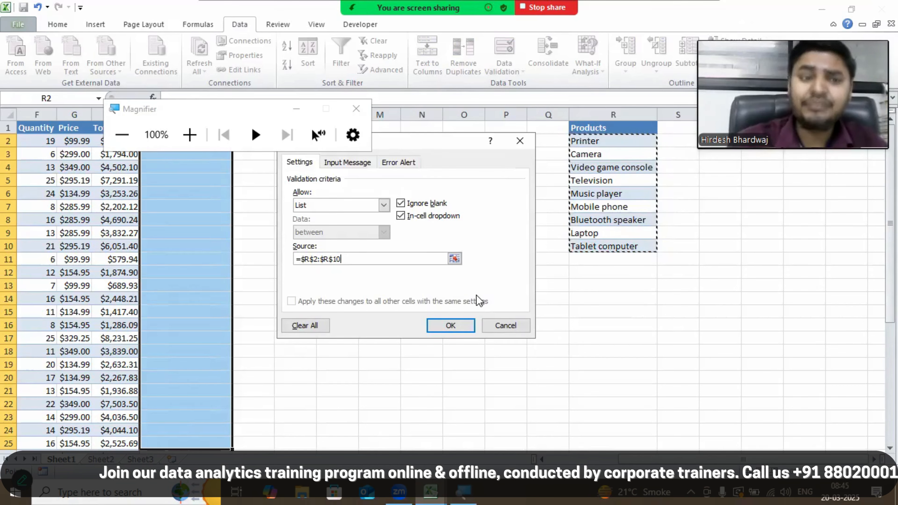
Step: Set the validation's error alert to the Warning style with the title "Item not in the list"
left_click(394, 162)
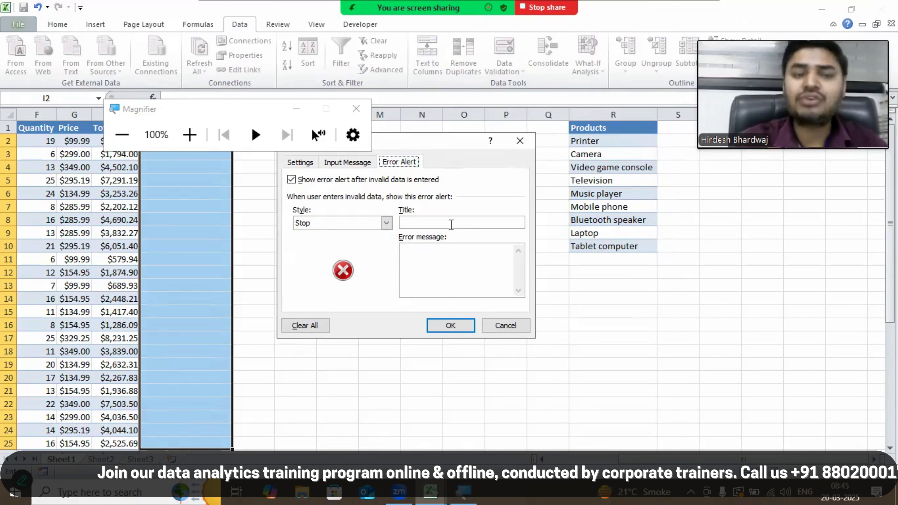
left_click(387, 224)
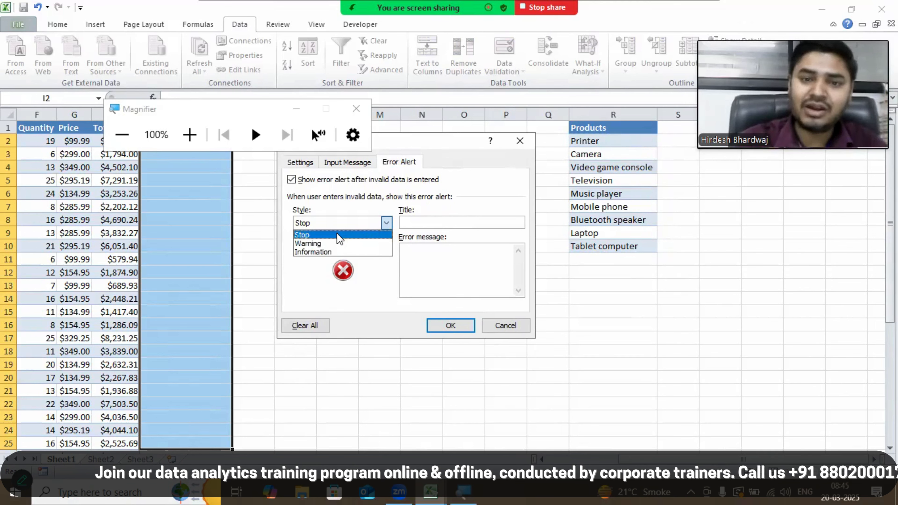
left_click(313, 242)
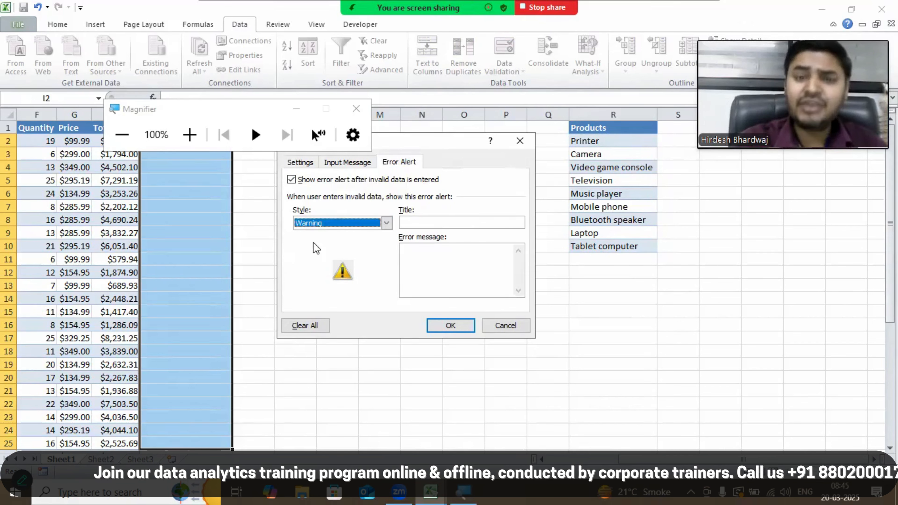
left_click(385, 226)
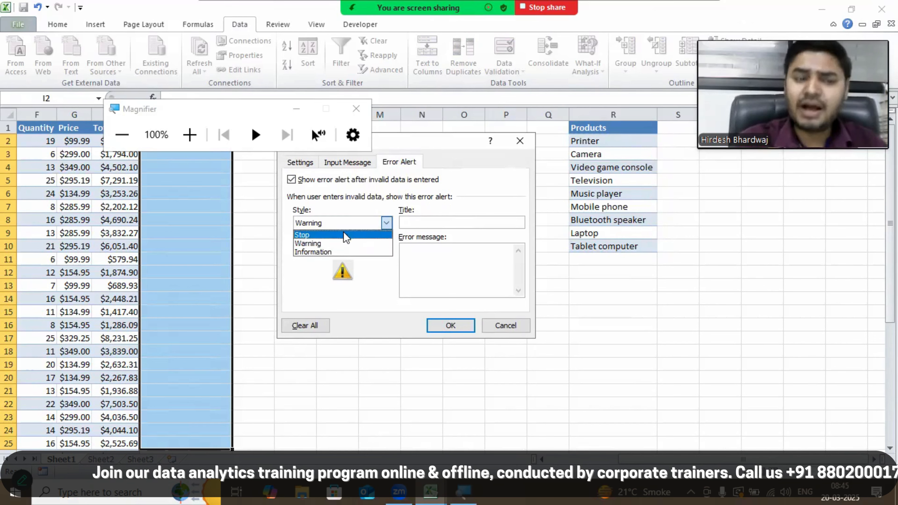
left_click(322, 243)
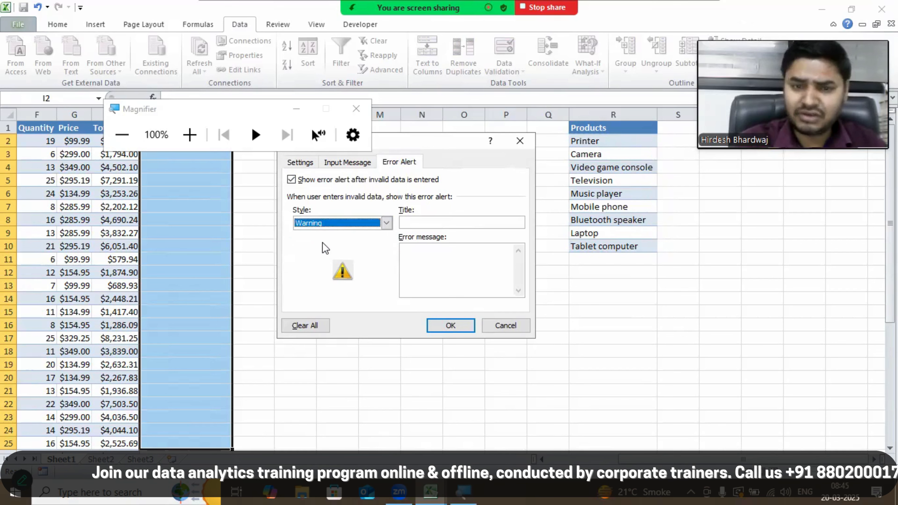
left_click(408, 223)
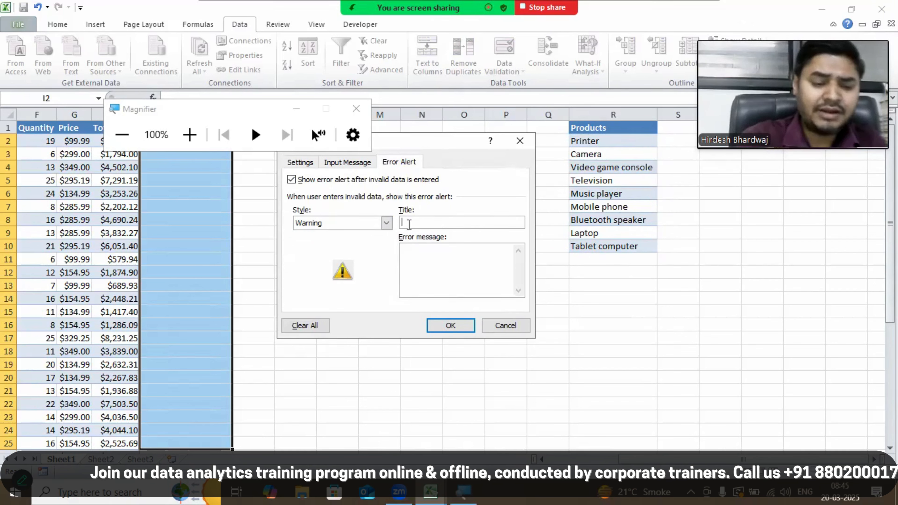
type("Item not in ")
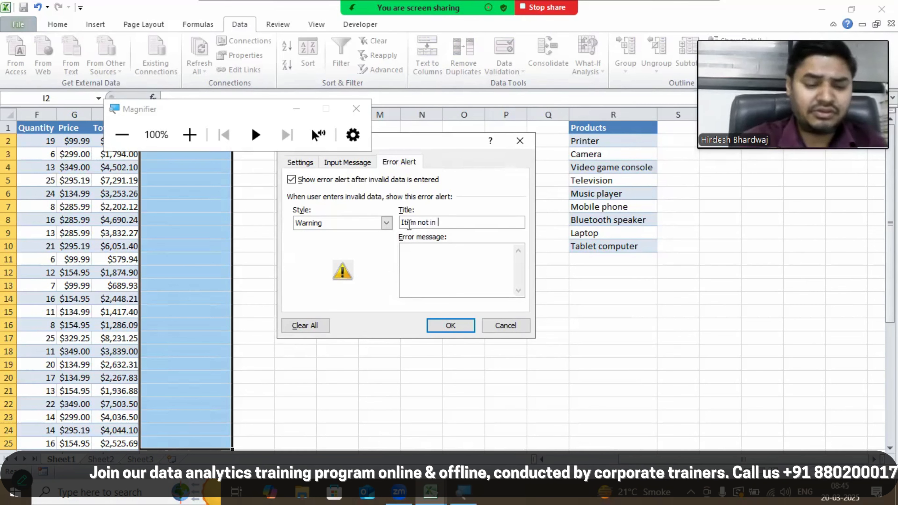
type("the list")
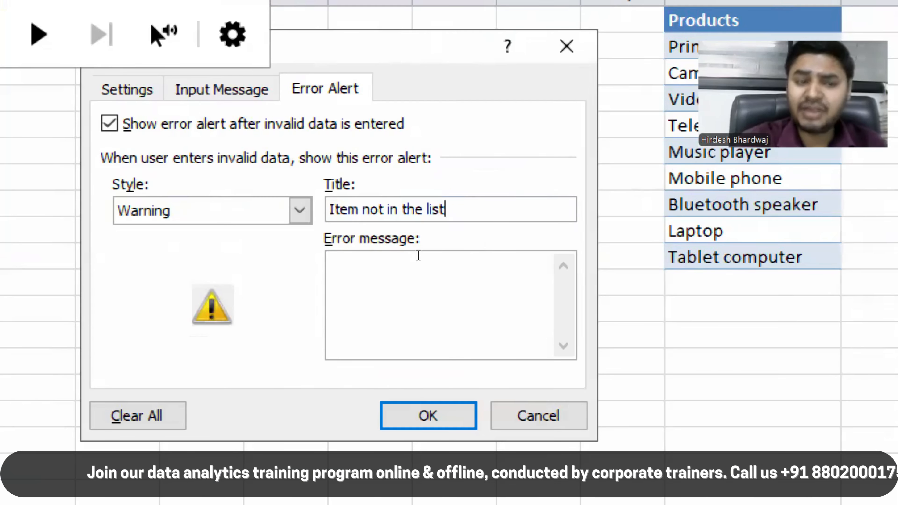
Step: Set the validation's error message to "Please select item from the drop down list"
left_click(445, 245)
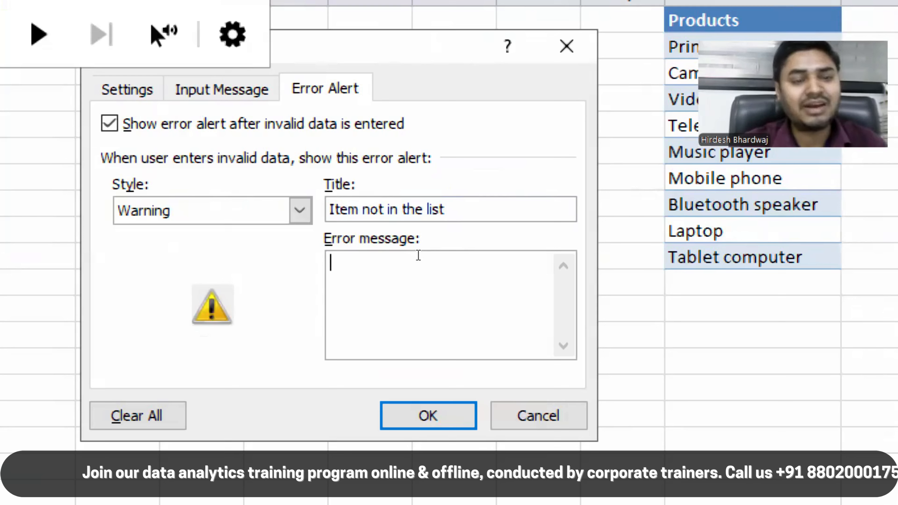
type("Please ")
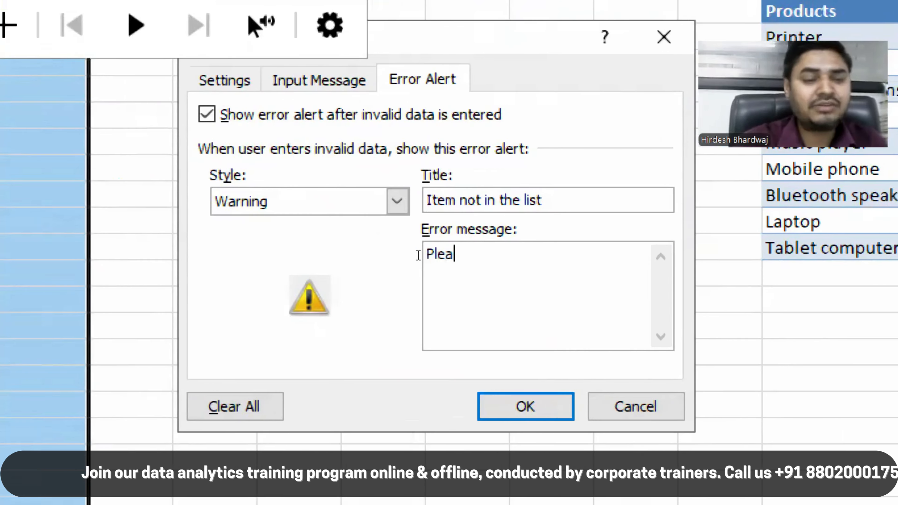
type("select ite")
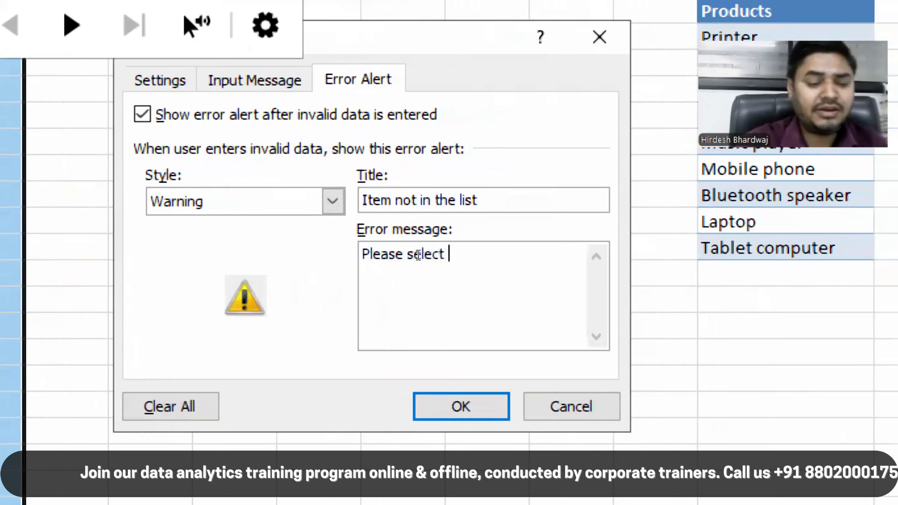
type("m from the d")
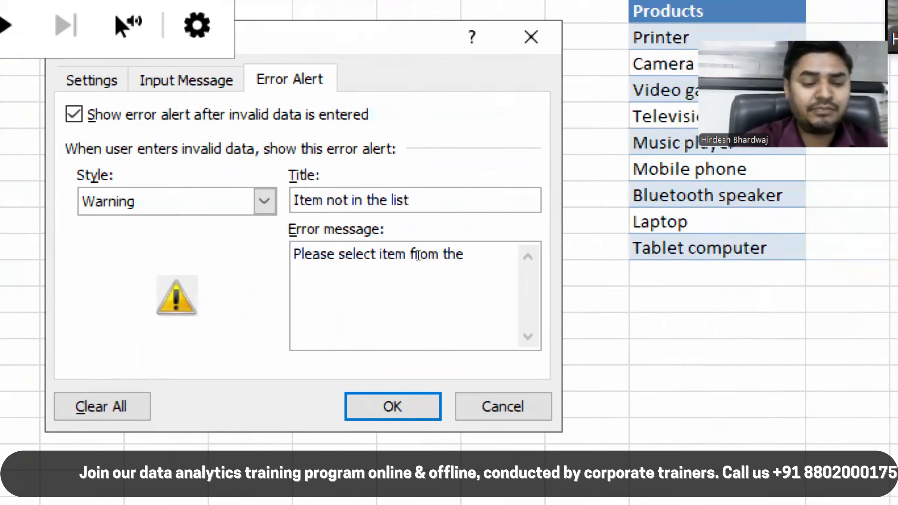
type("rop down")
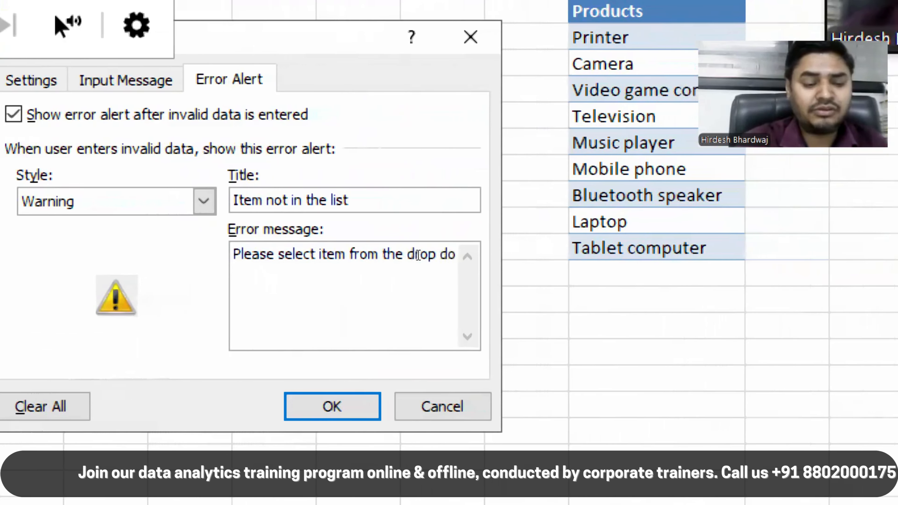
type(" list")
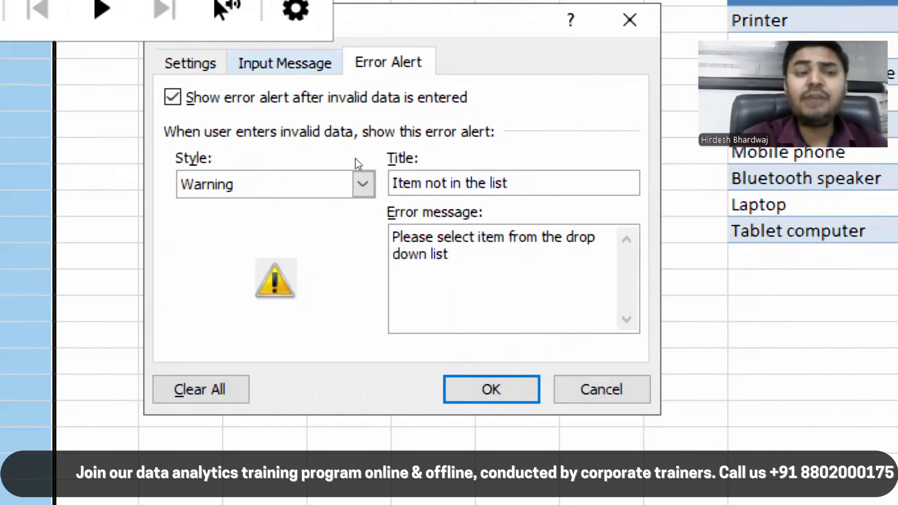
Step: Review the rule's input message, error alert and list source, apply the validation, and reset and minimize the screen magnifier
key("ctrl+shift+Tab")
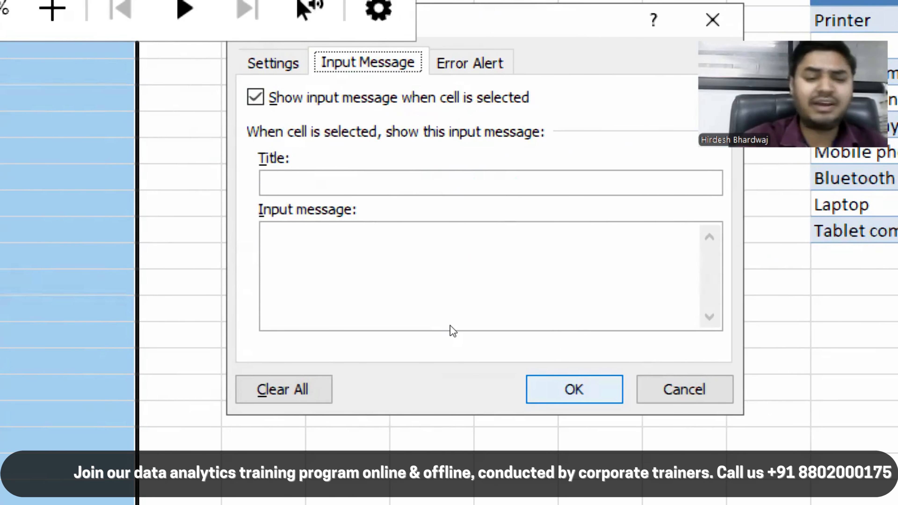
key("ctrl+Tab")
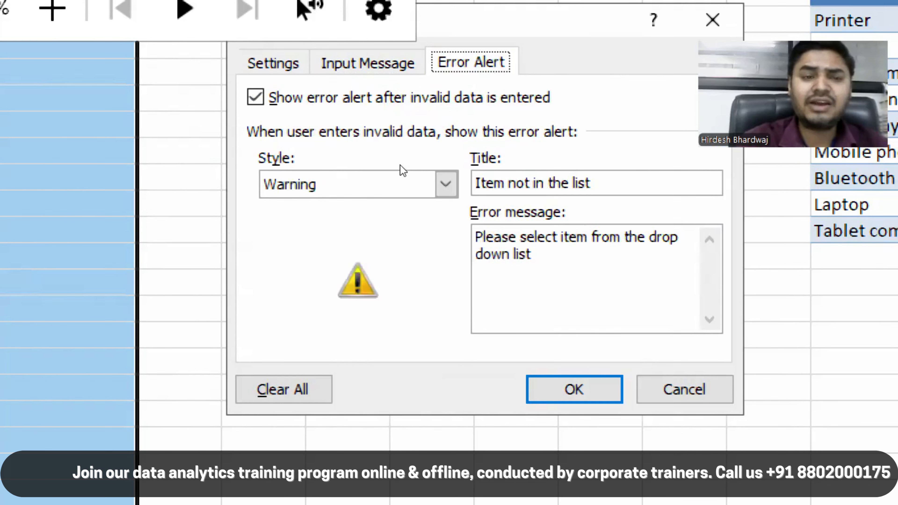
key("ctrl+Tab")
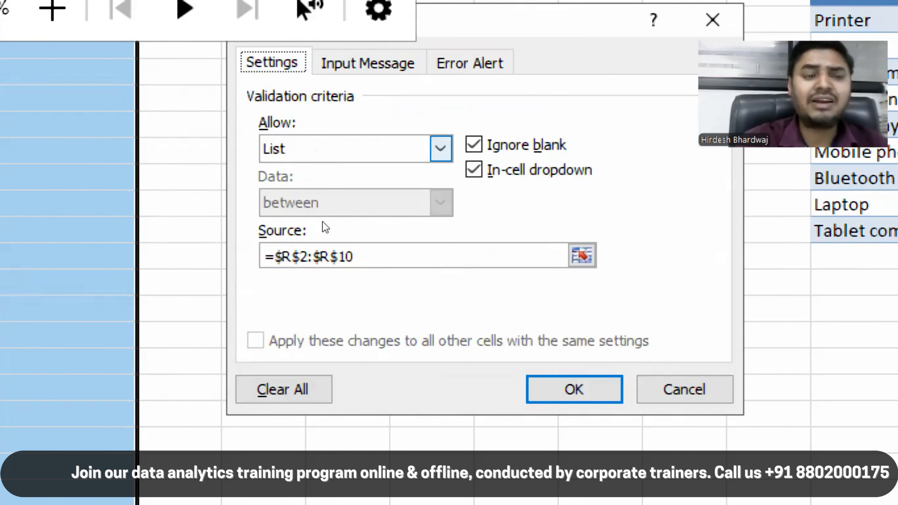
left_click(390, 260)
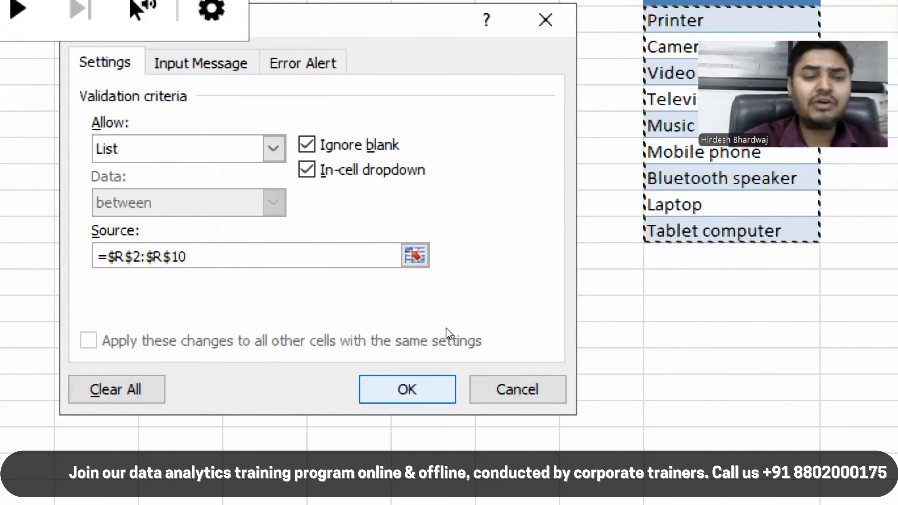
key("Return")
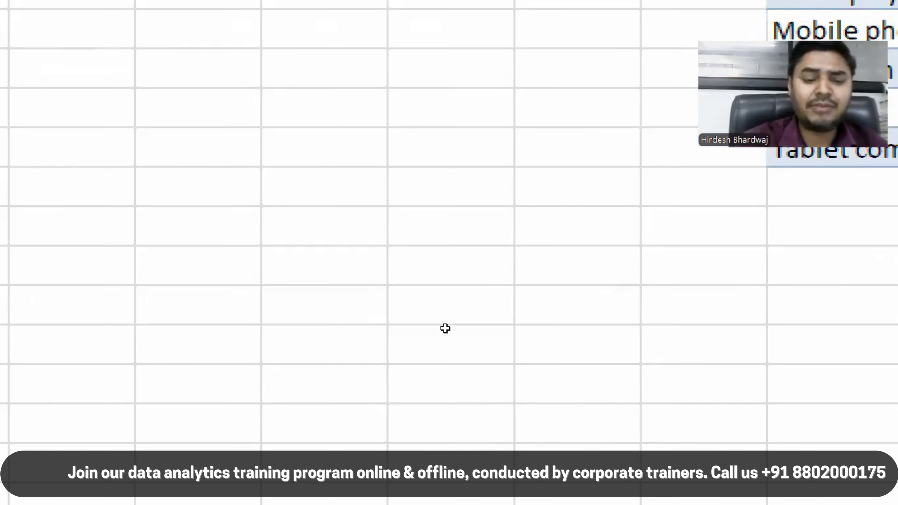
key("super+minus")
key("super+minus")
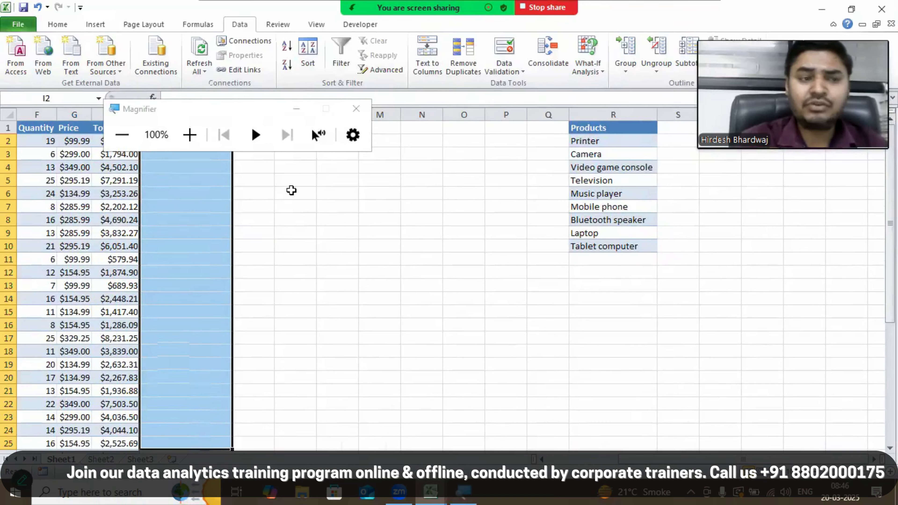
left_click(303, 103)
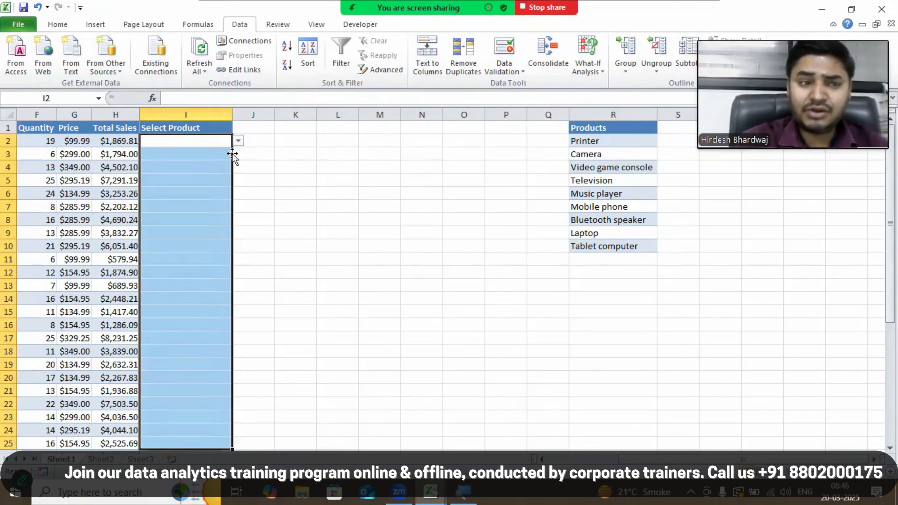
Step: Choose Television in cell I3 and Music player in cell I6 from the product drop-down lists
left_click(216, 158)
left_click(238, 154)
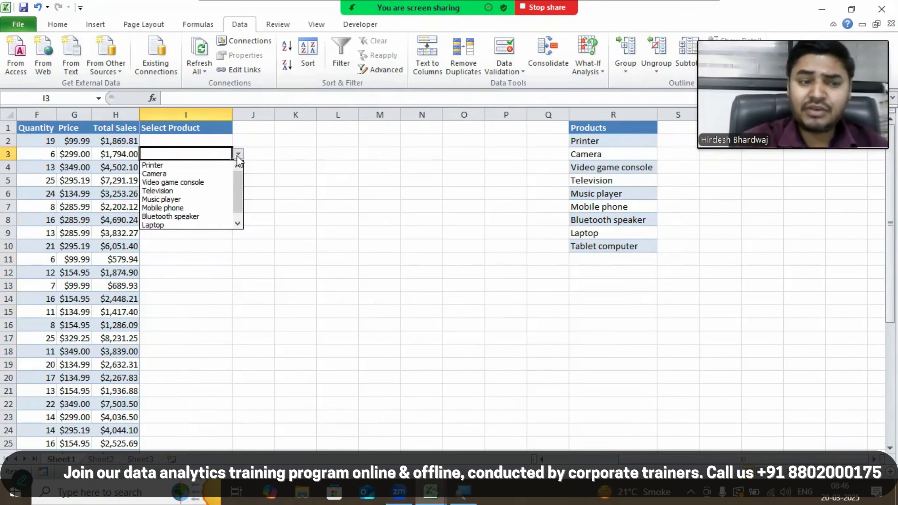
left_click(200, 193)
left_click(199, 191)
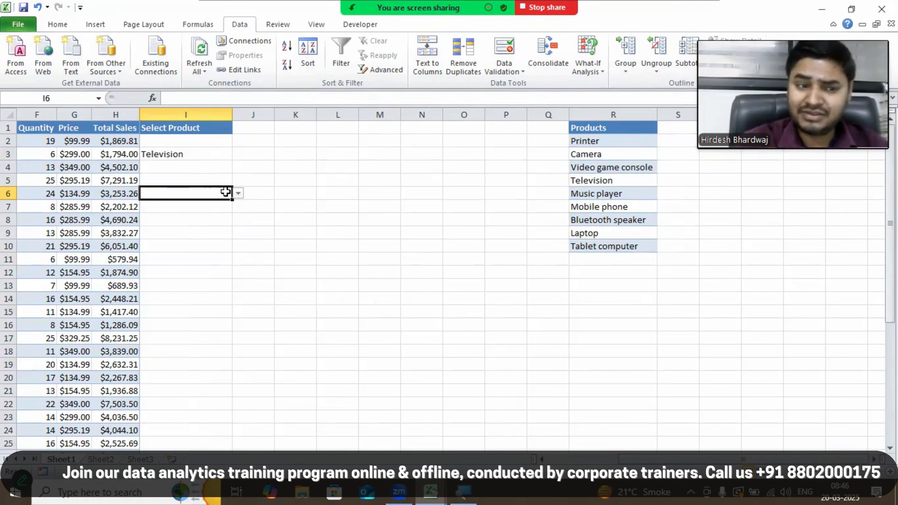
left_click(241, 194)
left_click(211, 190)
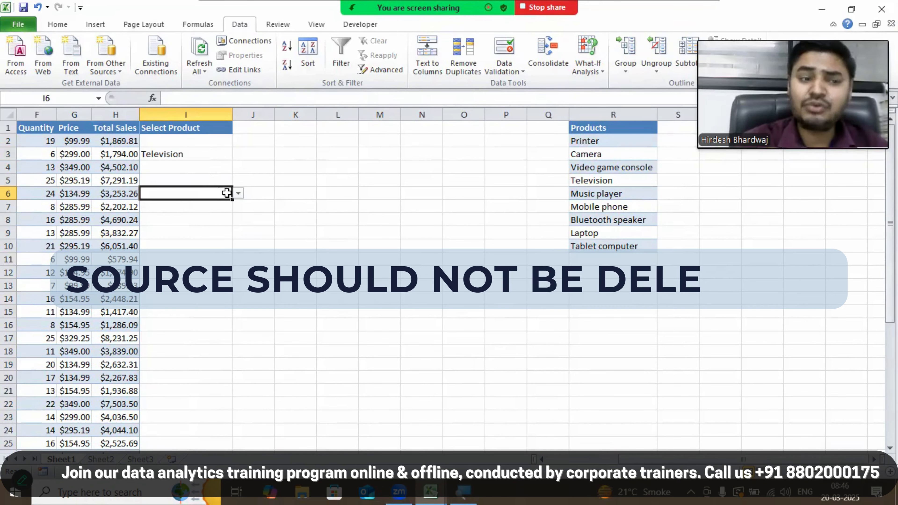
left_click(239, 193)
left_click(203, 237)
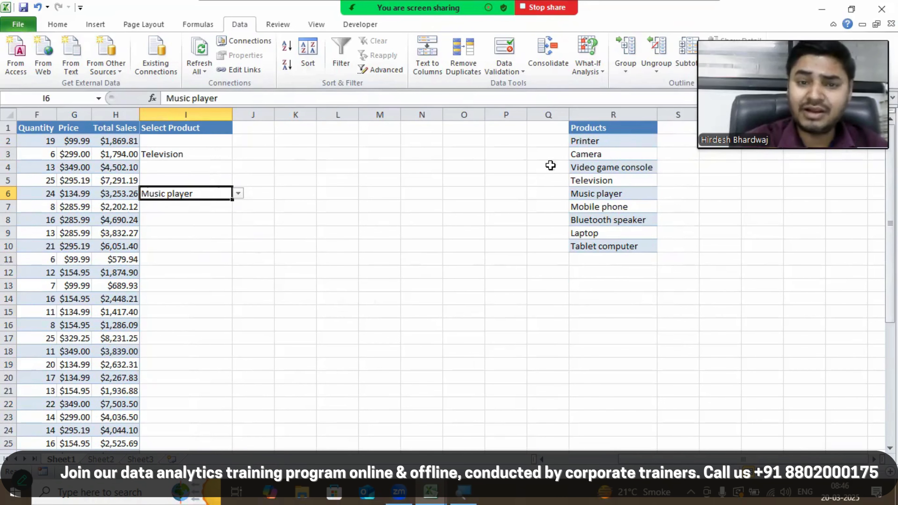
Step: Enter the unlisted product "TV" in cell I4 and accept it despite the validation warning
left_click(203, 168)
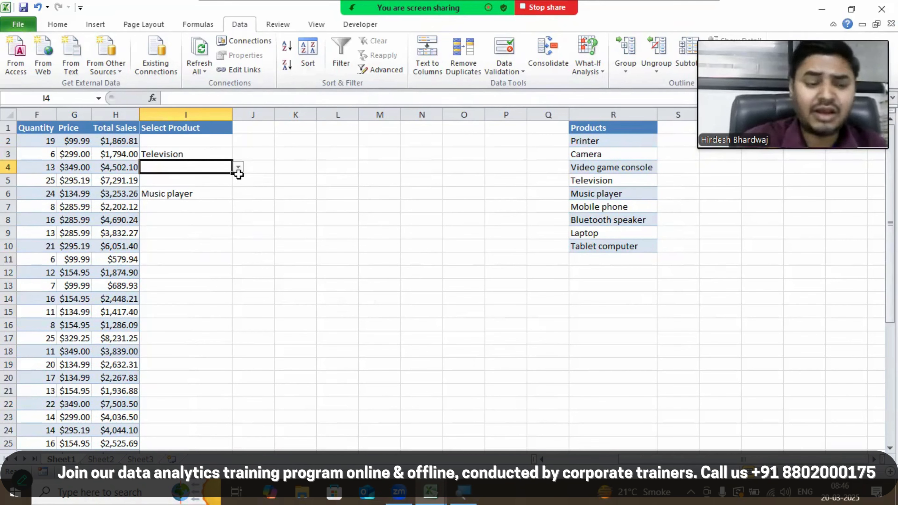
type("TV")
key("Return")
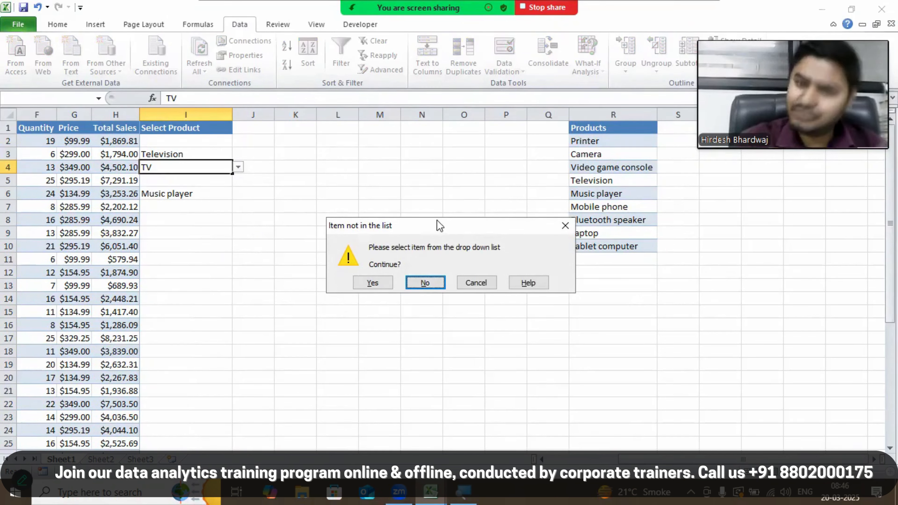
left_click(373, 283)
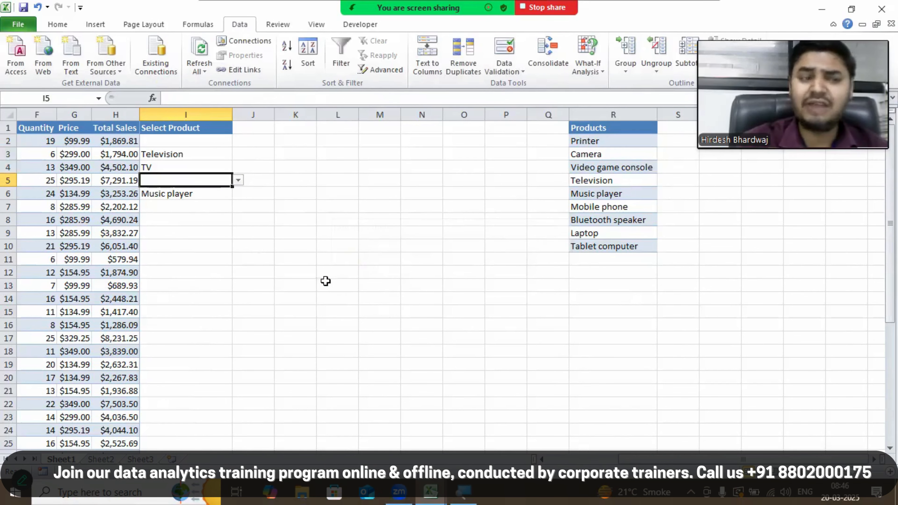
Step: Enter the unlisted product "Radio" in cell I9 and keep the entry despite the validation warning
left_click(156, 232)
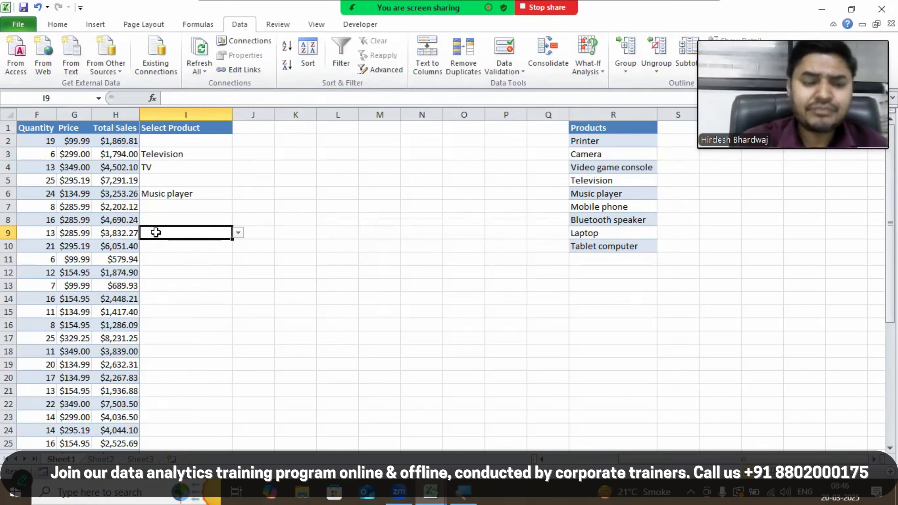
type("Radio")
key("Return")
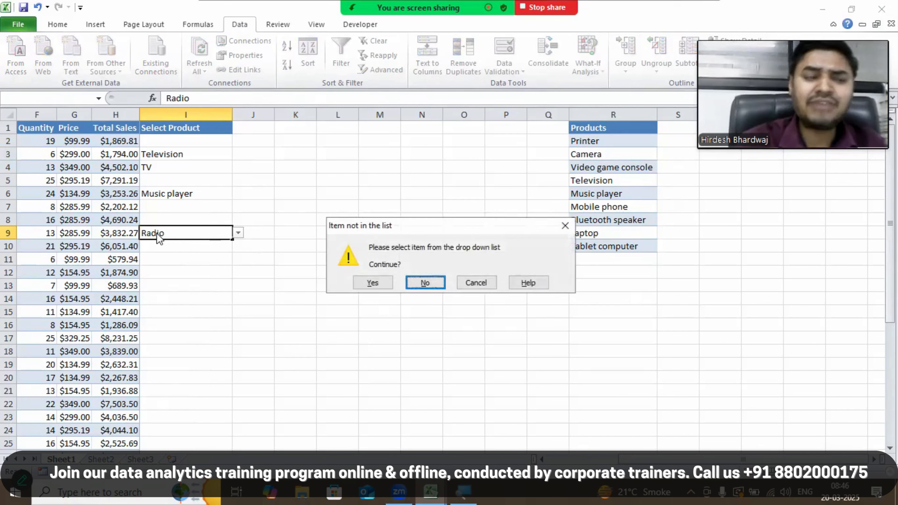
left_click(389, 283)
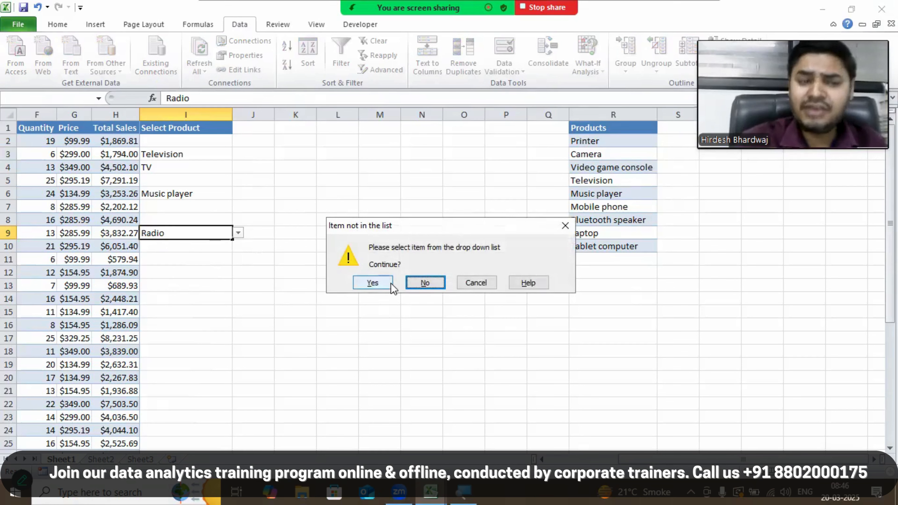
Step: Circle the invalid data in the Select Product column with the Data Validation command
left_click(174, 308)
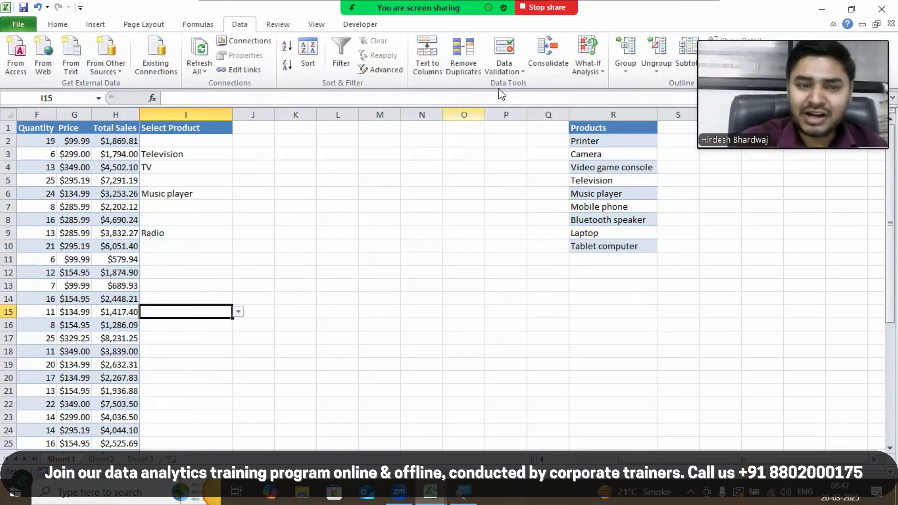
left_click(519, 75)
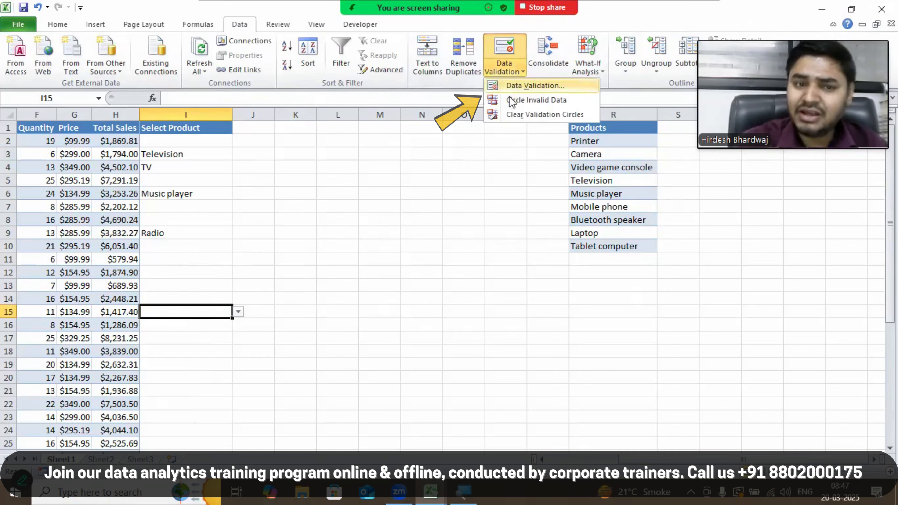
left_click(552, 104)
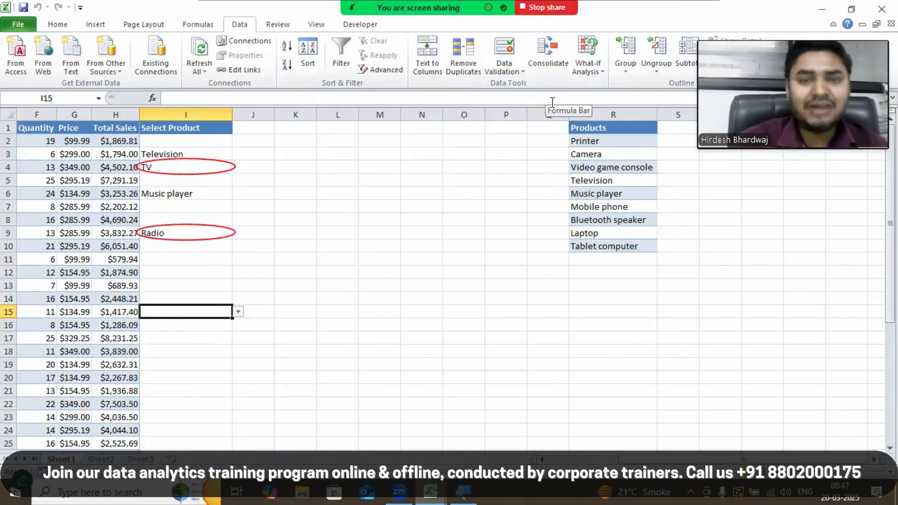